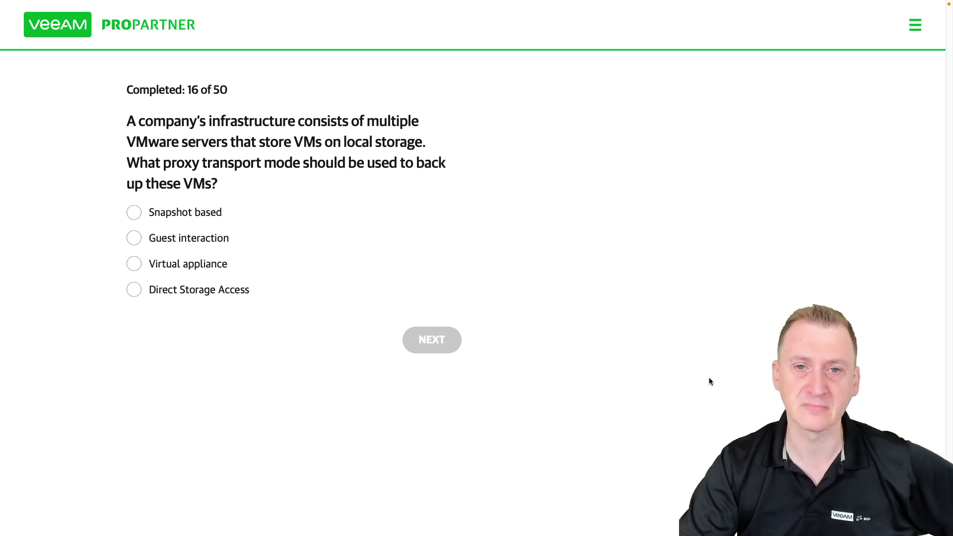
Highlight 'local storage' in question 16 and select Direct Storage Access as the answer.
drag(426, 142, 343, 143)
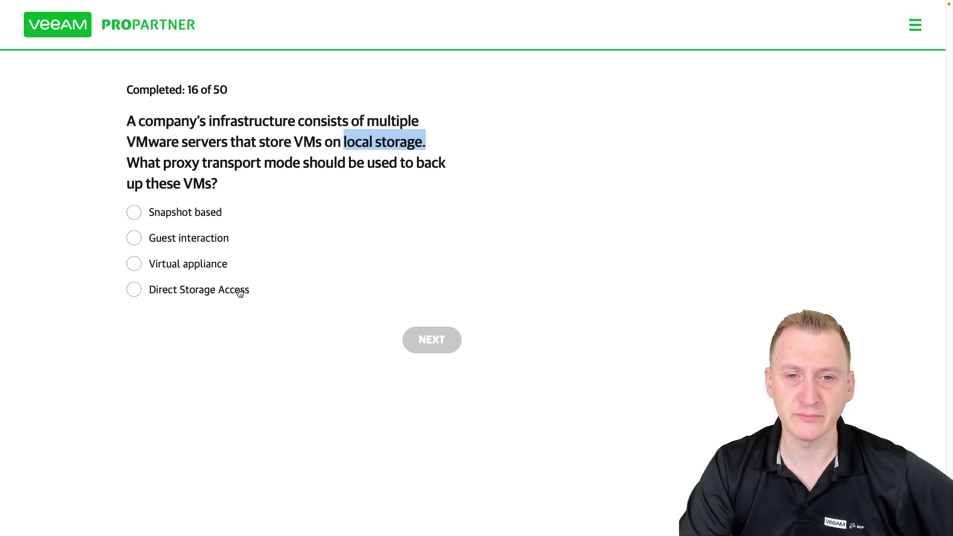
click(169, 292)
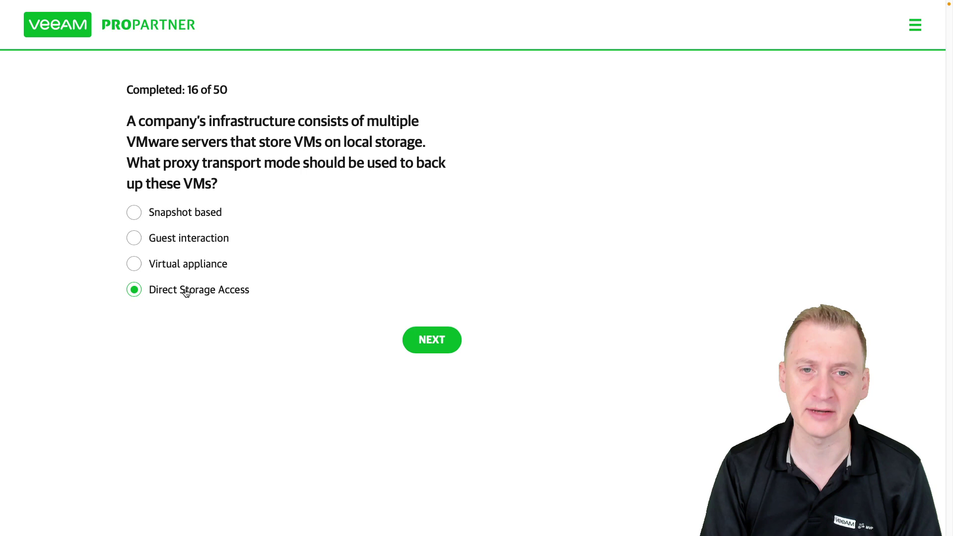
Try Snapshot based, Guest interaction and Direct Storage Access, then settle on Virtual appliance.
click(190, 215)
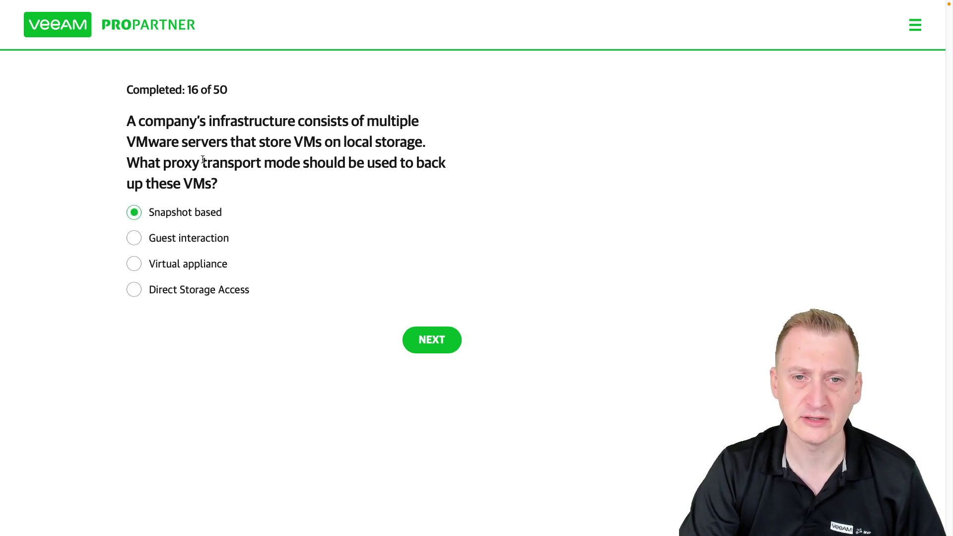
drag(203, 160, 305, 162)
click(277, 175)
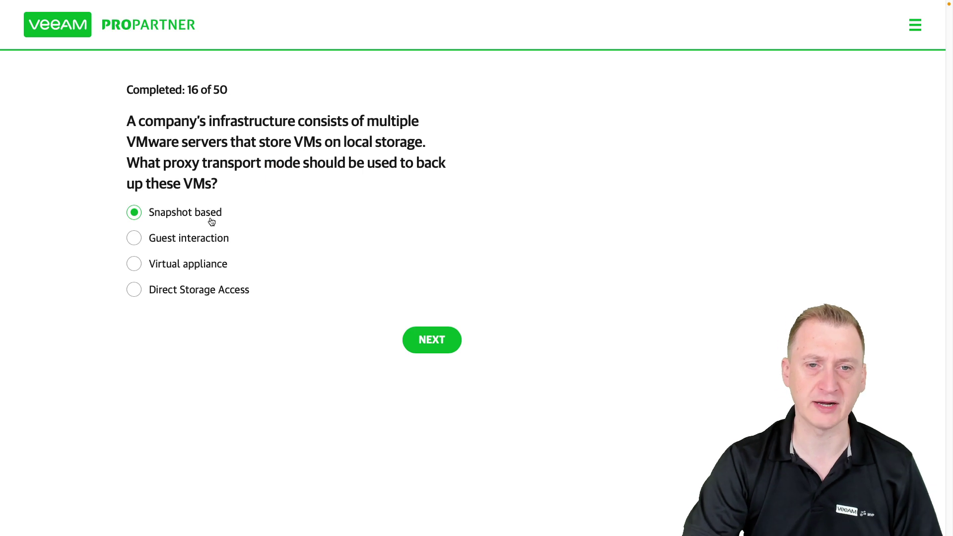
click(212, 239)
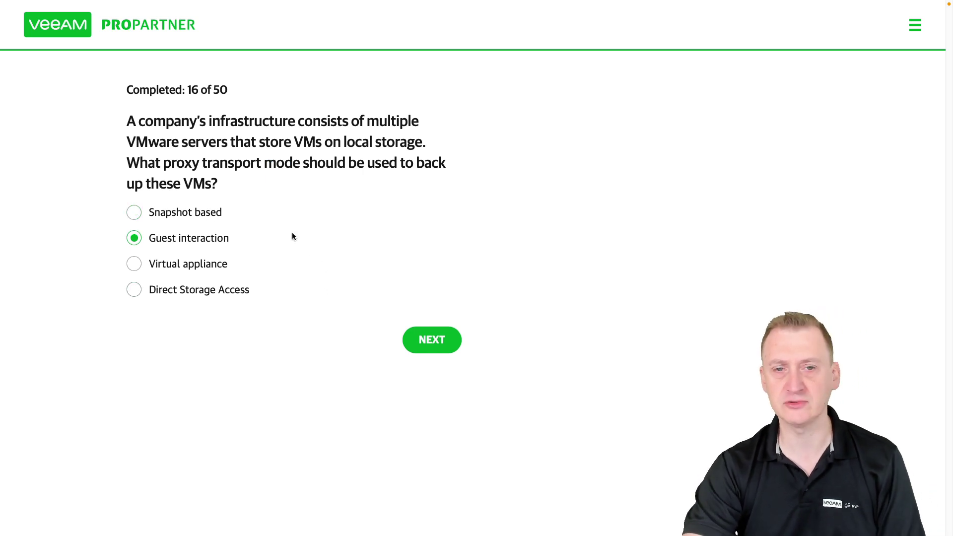
click(192, 267)
click(194, 292)
click(211, 270)
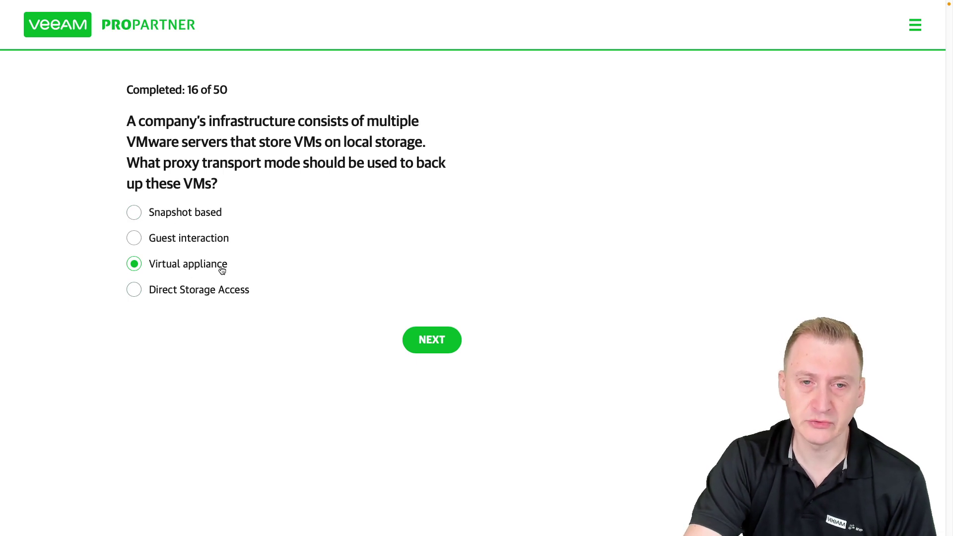
drag(235, 267, 152, 265)
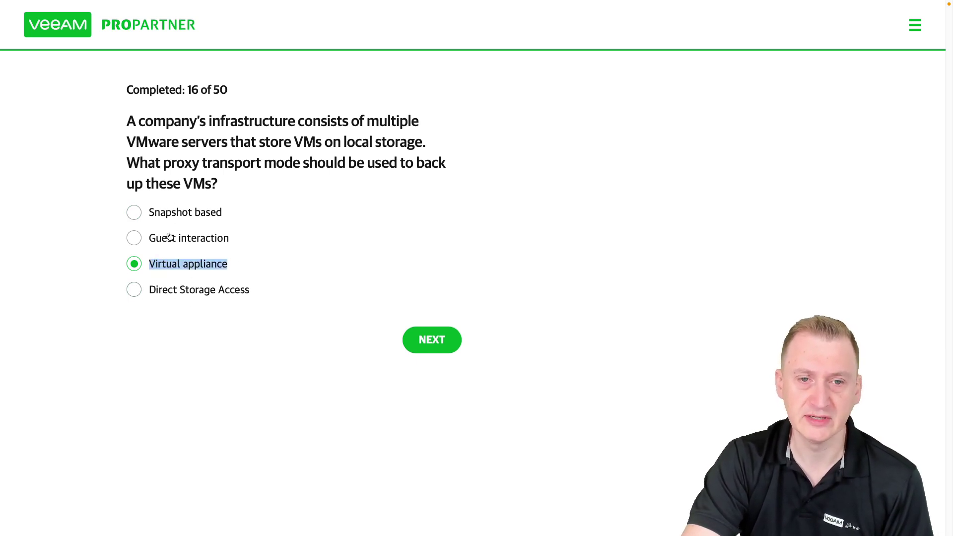
drag(240, 268, 157, 262)
click(232, 262)
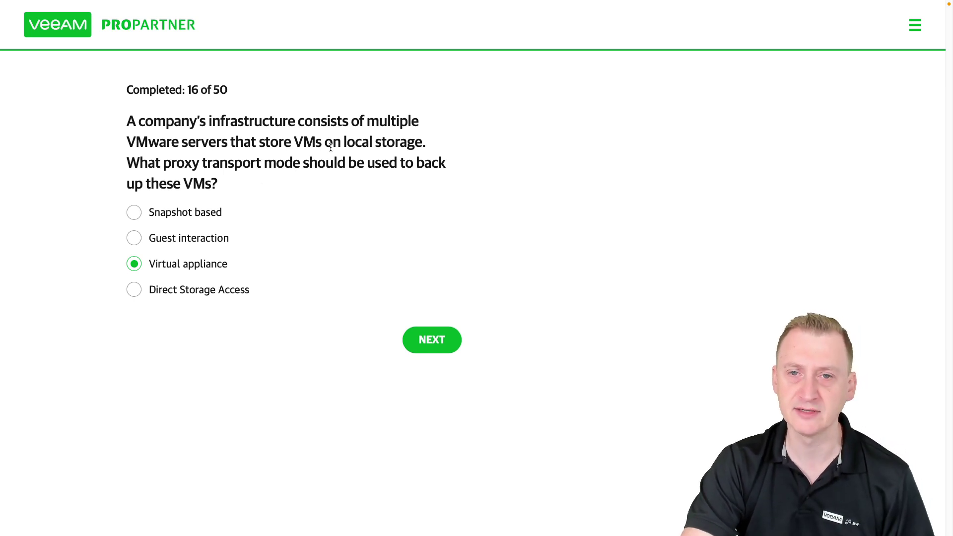
drag(345, 142, 442, 142)
click(443, 142)
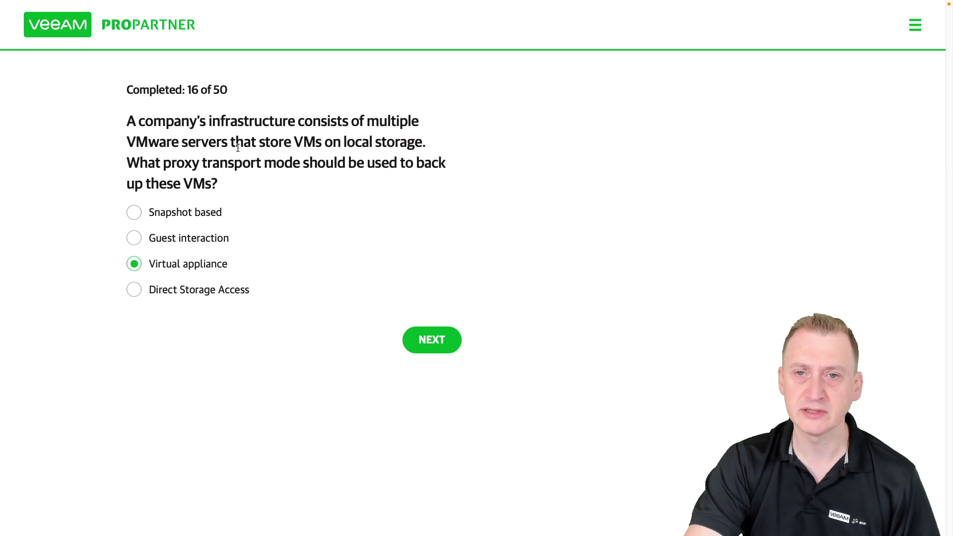
drag(231, 142, 367, 123)
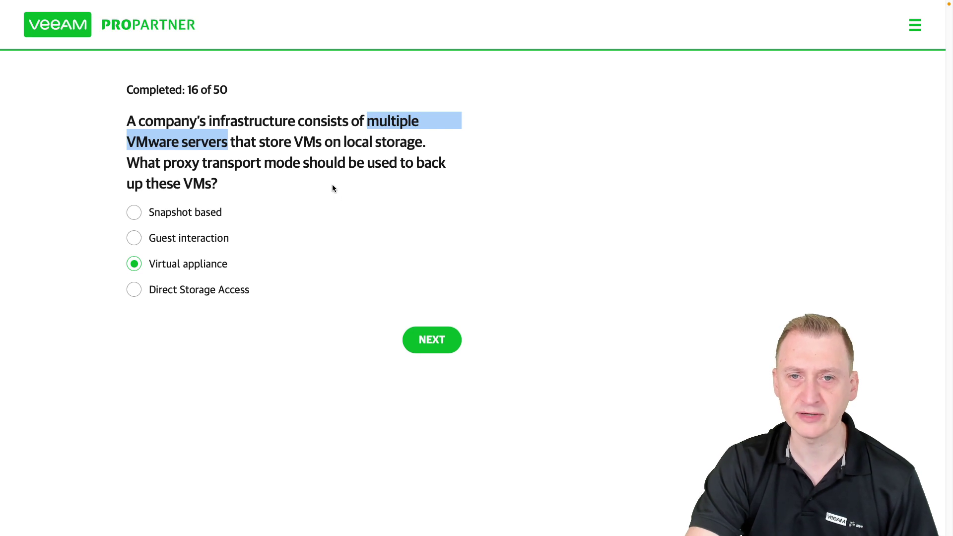
click(312, 189)
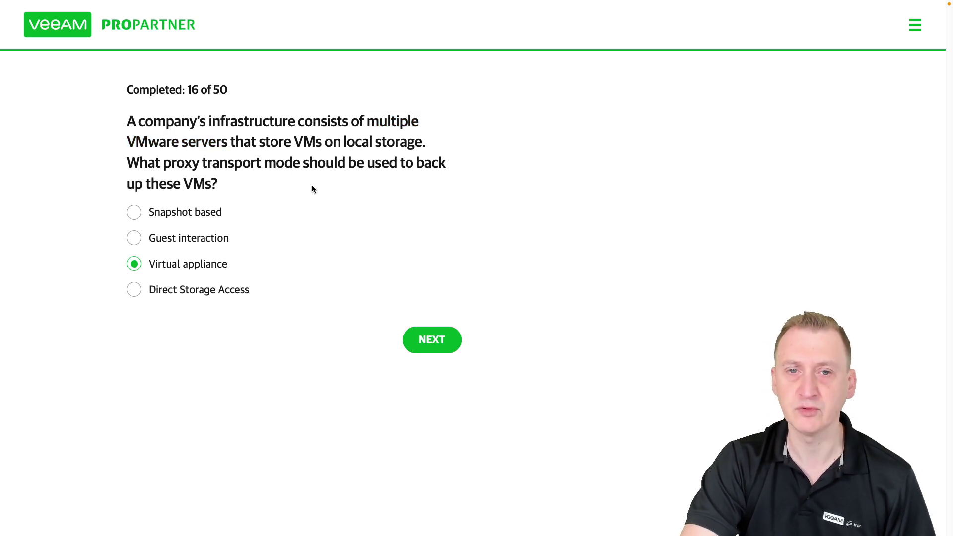